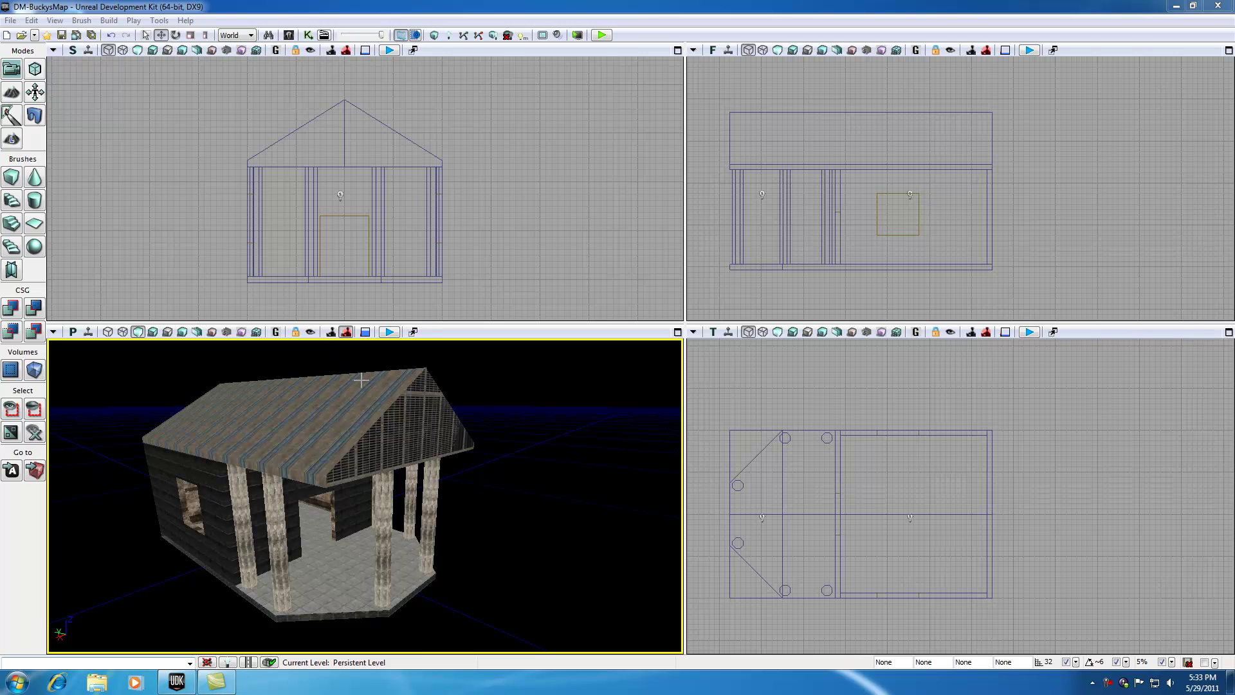
Select the roof, pillar and porch floor surfaces in the viewport, then clear the selection.
left_click(398, 421)
left_click(348, 420)
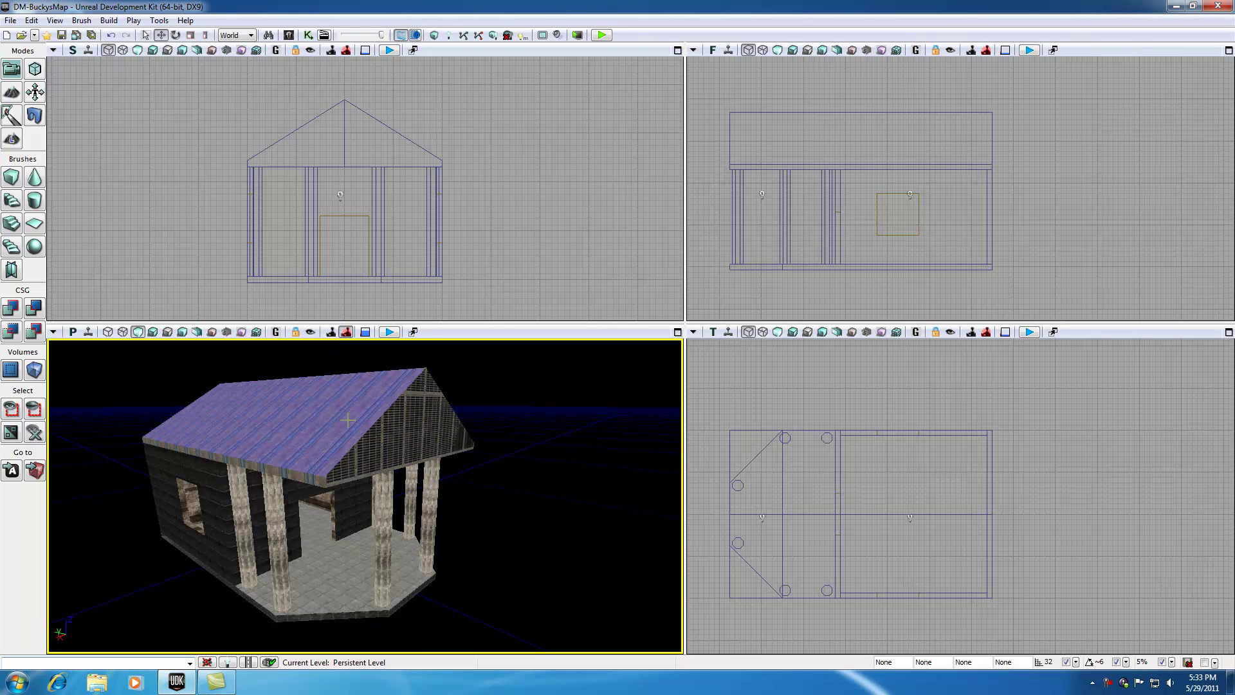
left_click(283, 498)
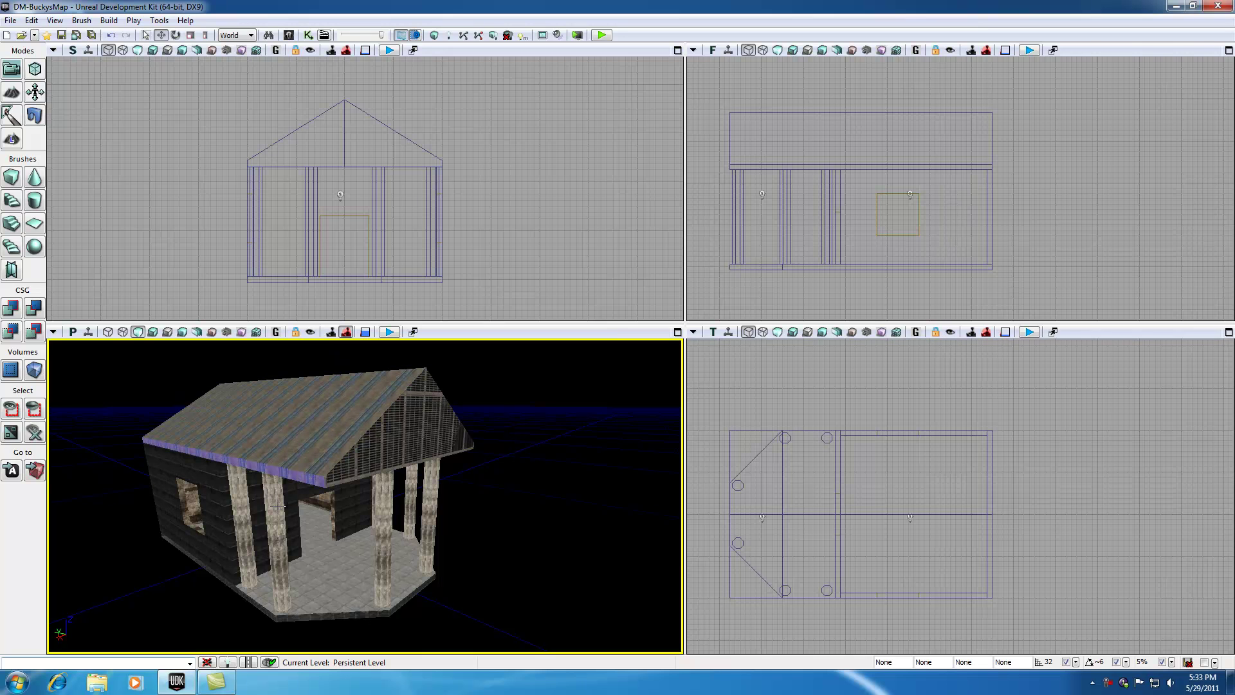
left_click(249, 512)
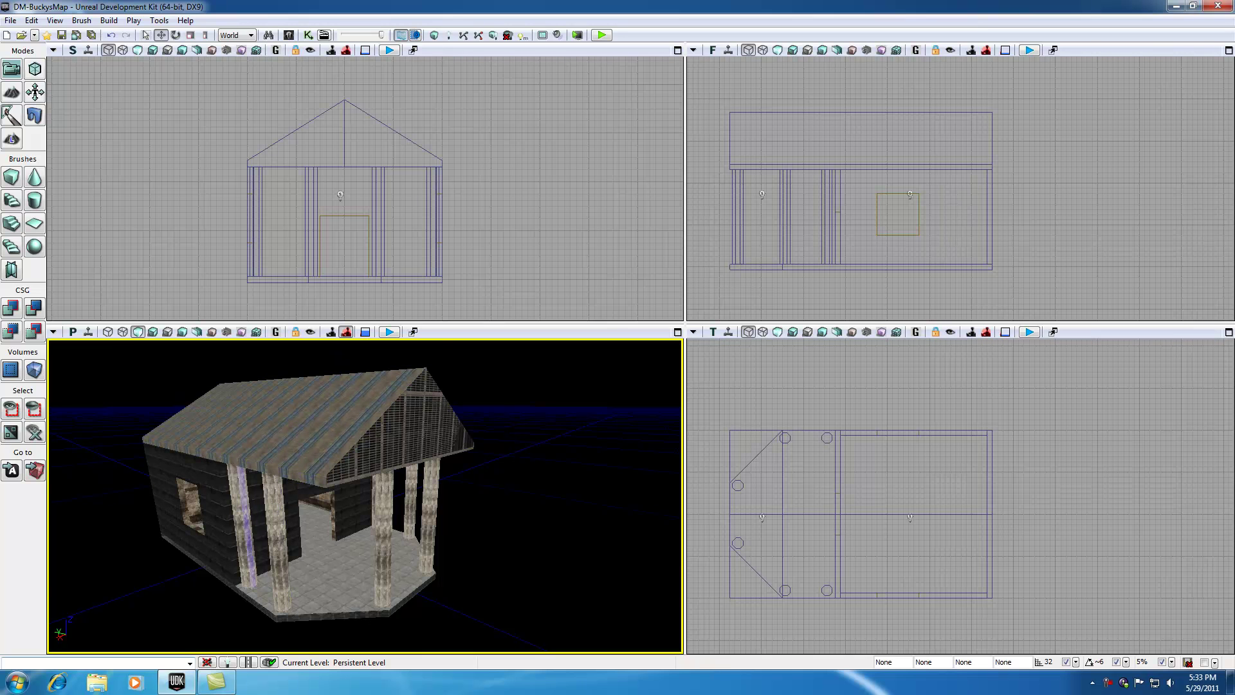
left_click(300, 529)
scroll(302, 531, "up", 5)
scroll(303, 531, "down", 5)
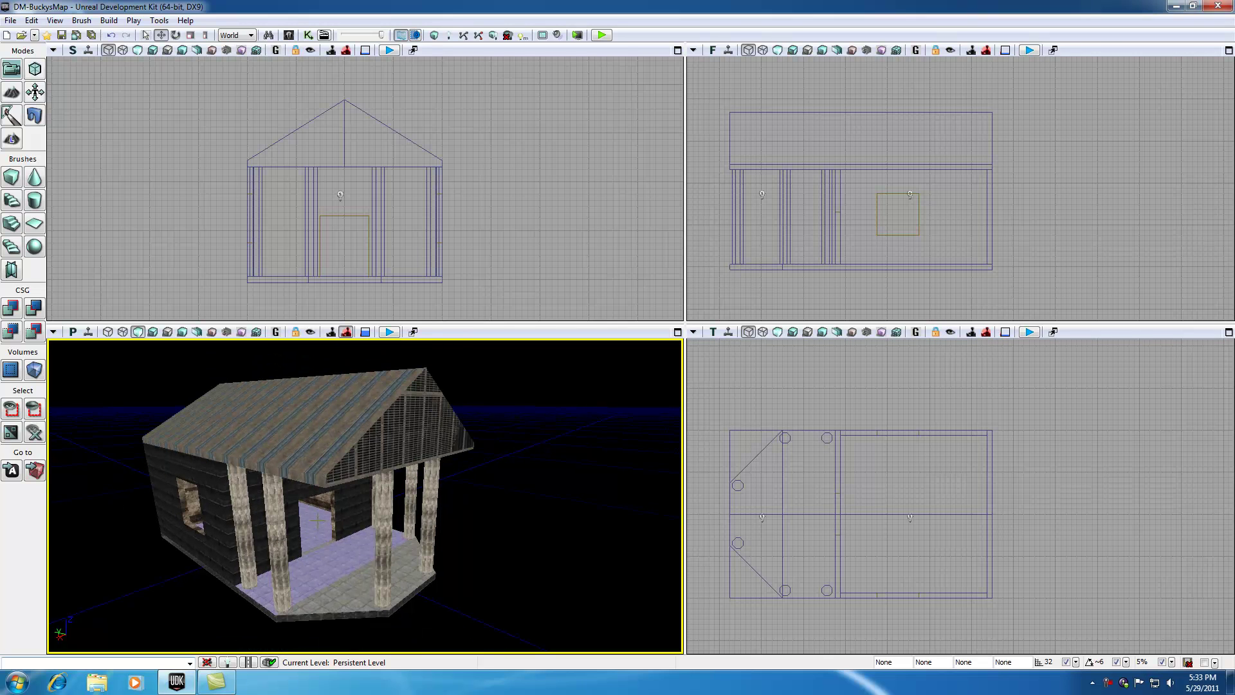
left_click(500, 528)
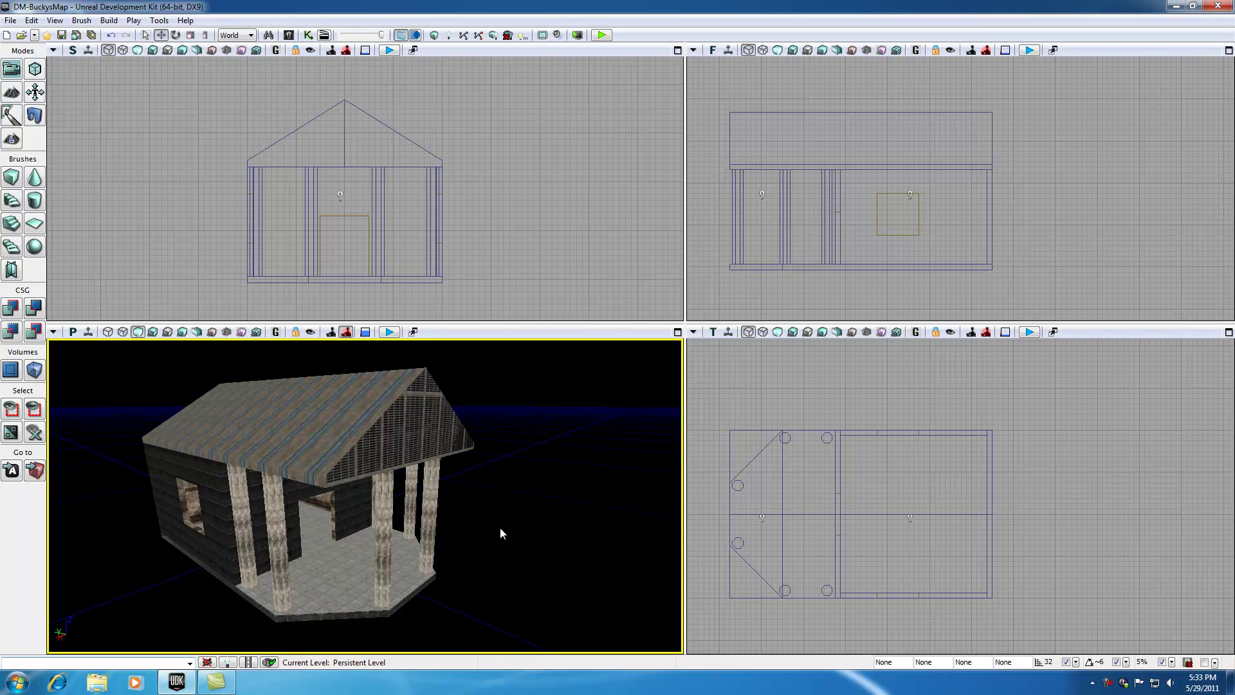
Open the Content Browser listing all 4341 assets and enlarge the My Collections area.
left_click(289, 35)
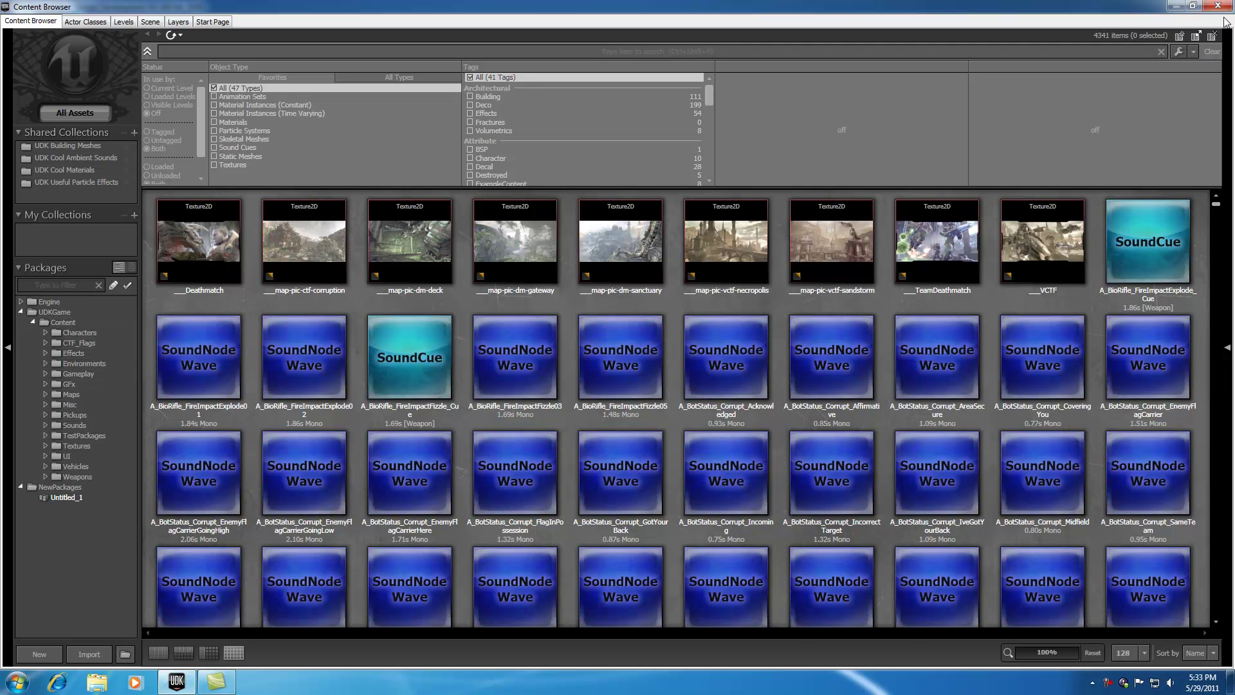
left_click(1228, 348)
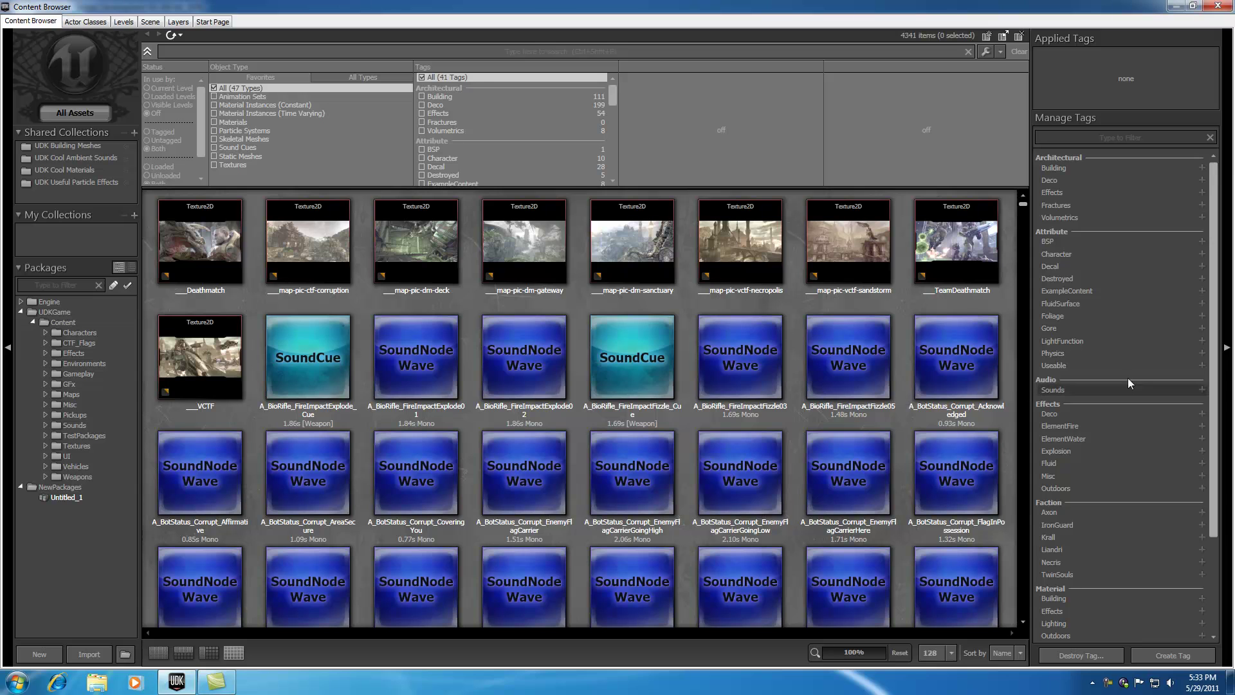
left_click(1228, 348)
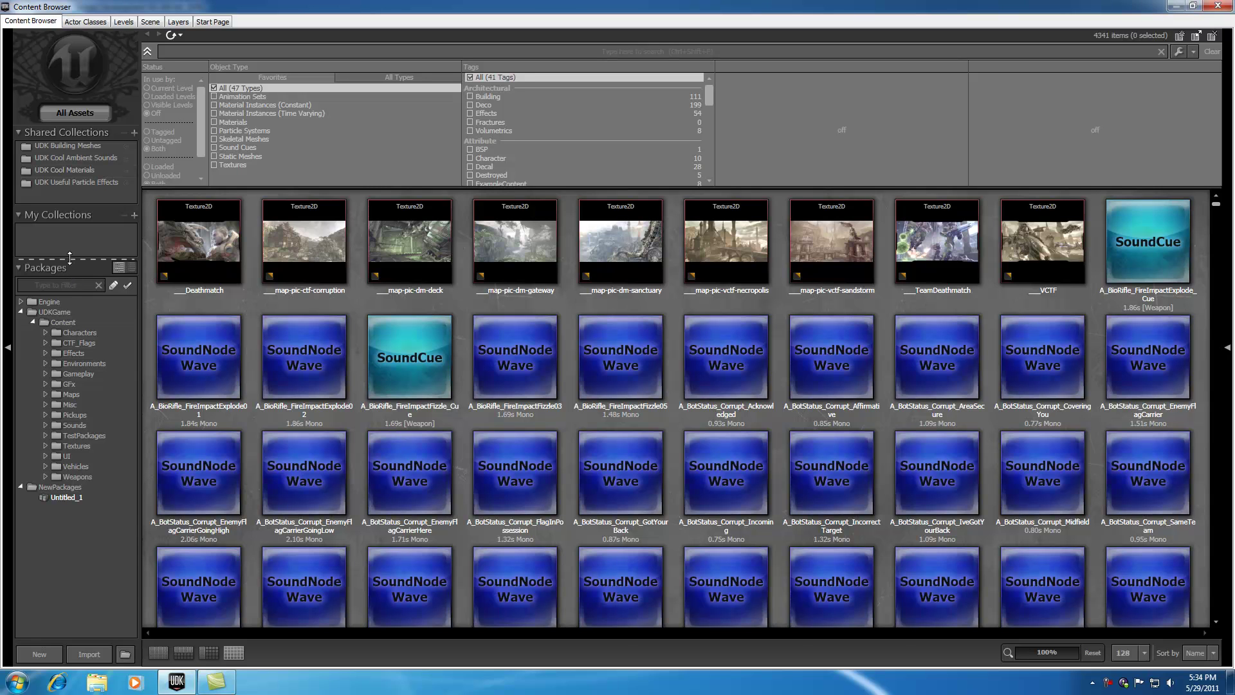
left_click_drag(70, 257, 70, 289)
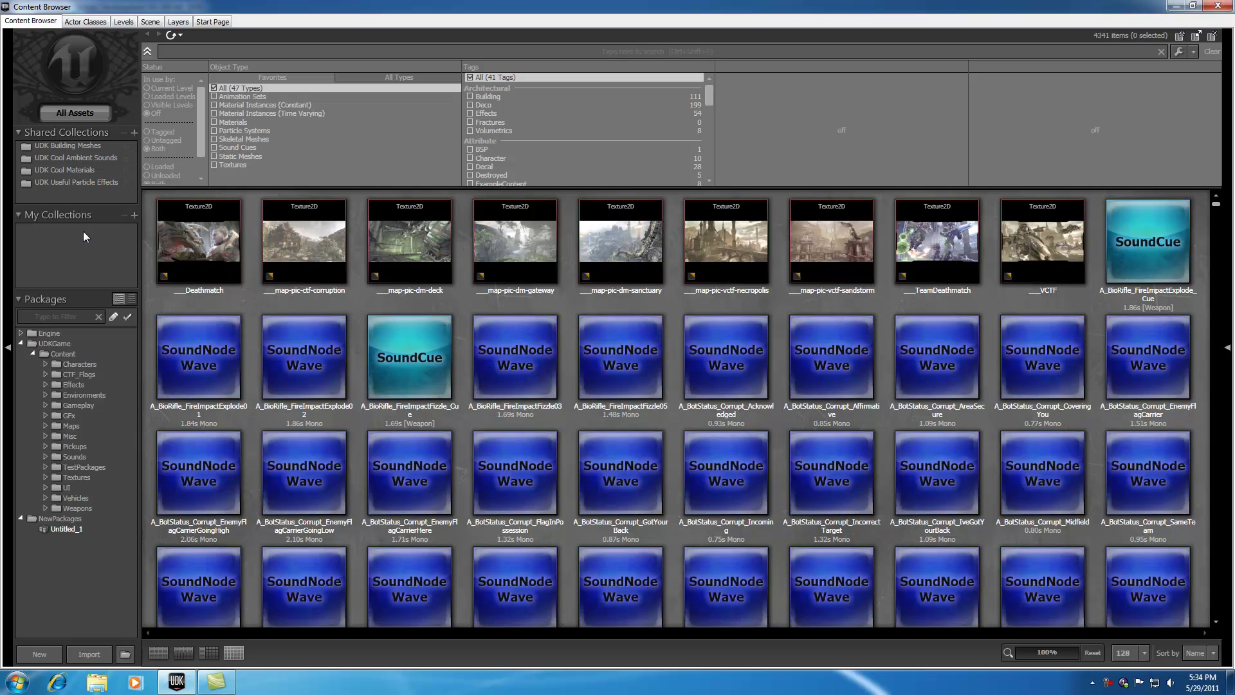
Create a personal collection named 'BuckysFavs' and view its empty contents.
left_click(88, 183)
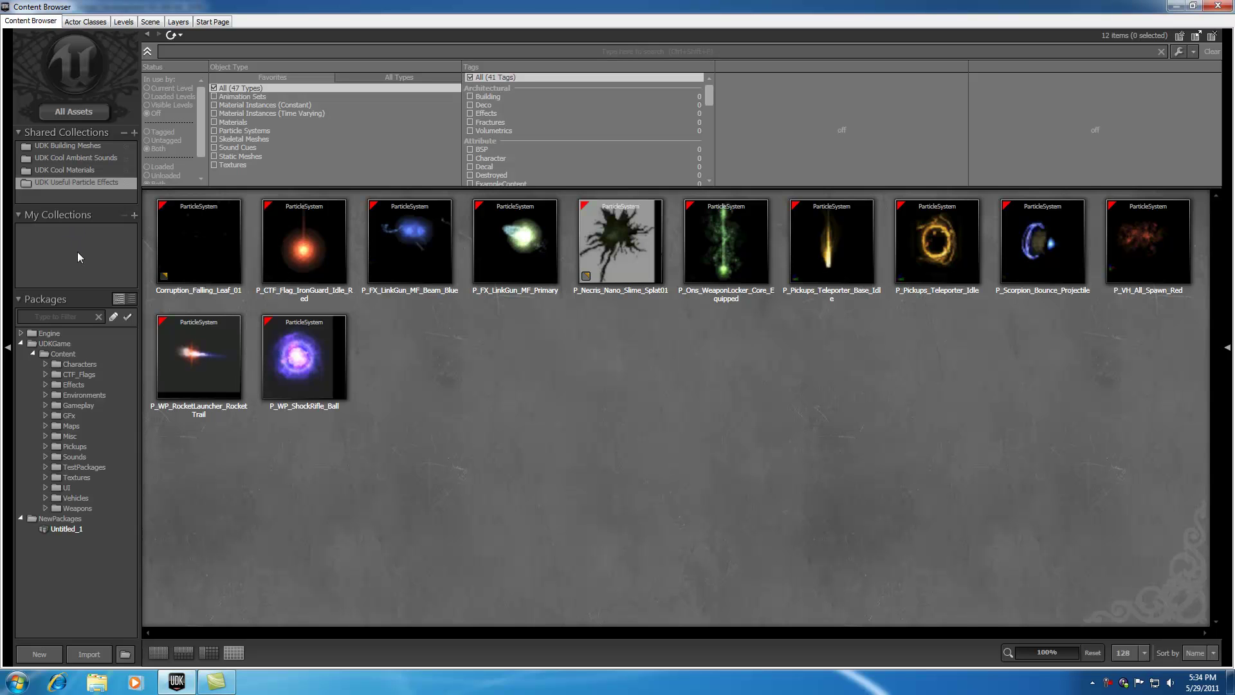
left_click(134, 214)
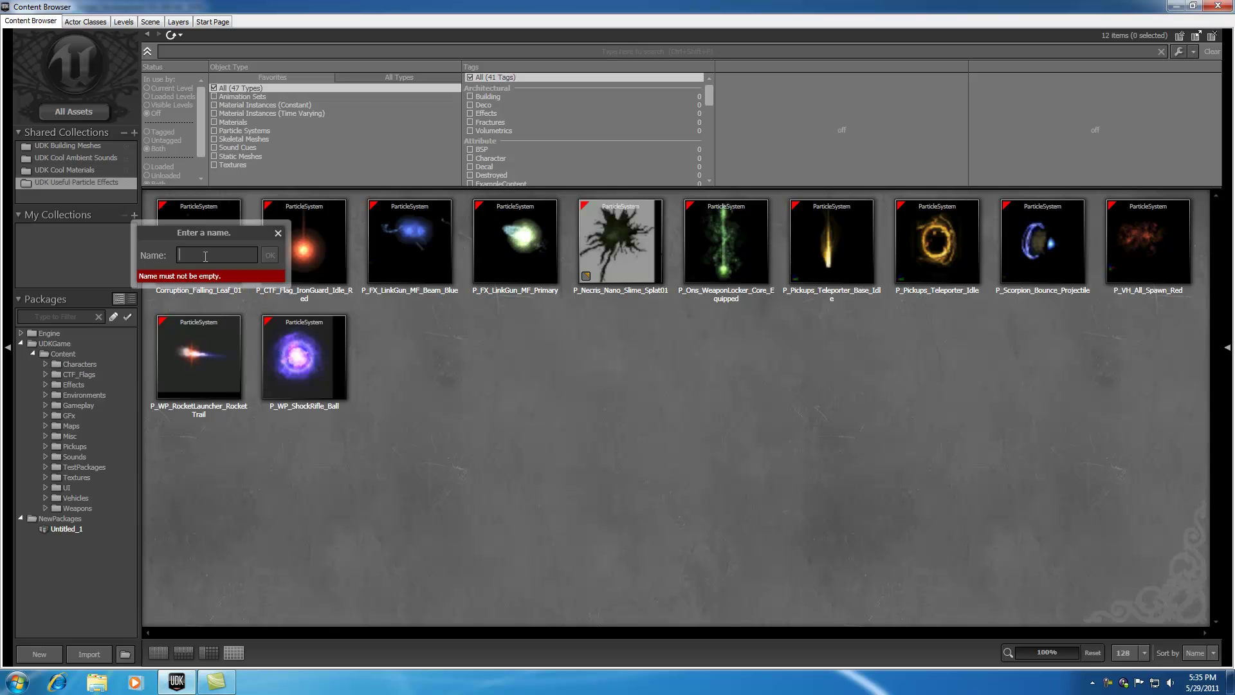
type("Buckys")
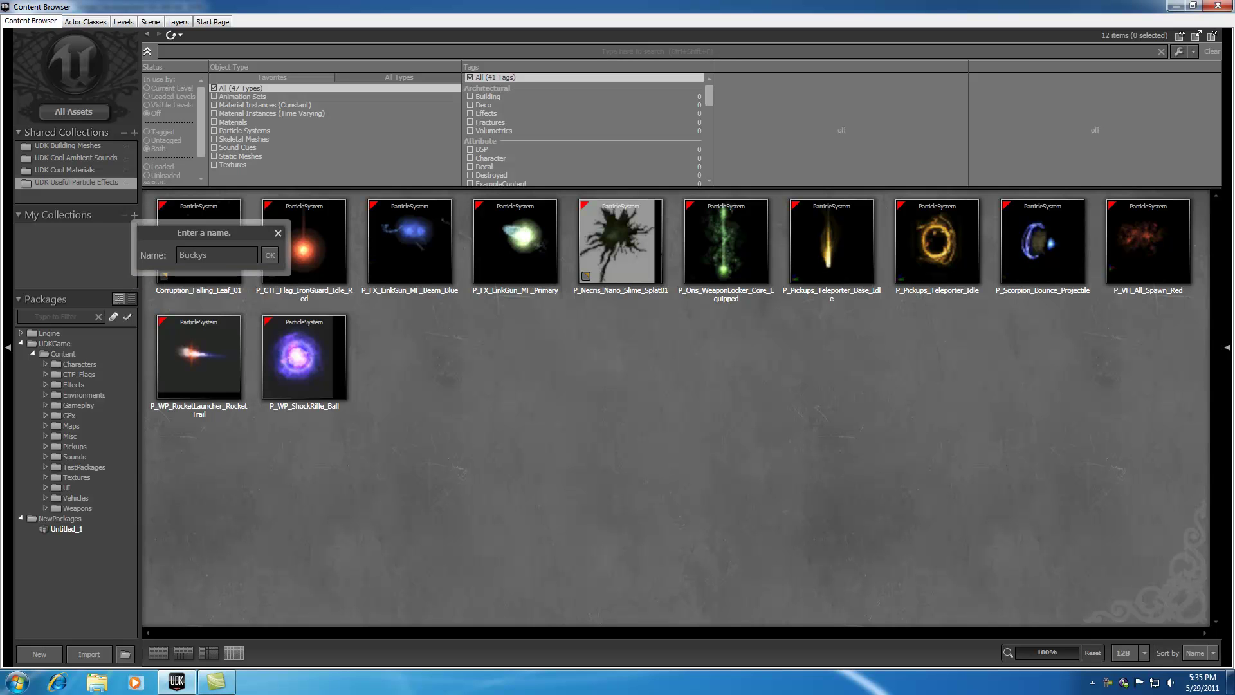
type("Favs")
left_click(272, 256)
left_click(51, 229)
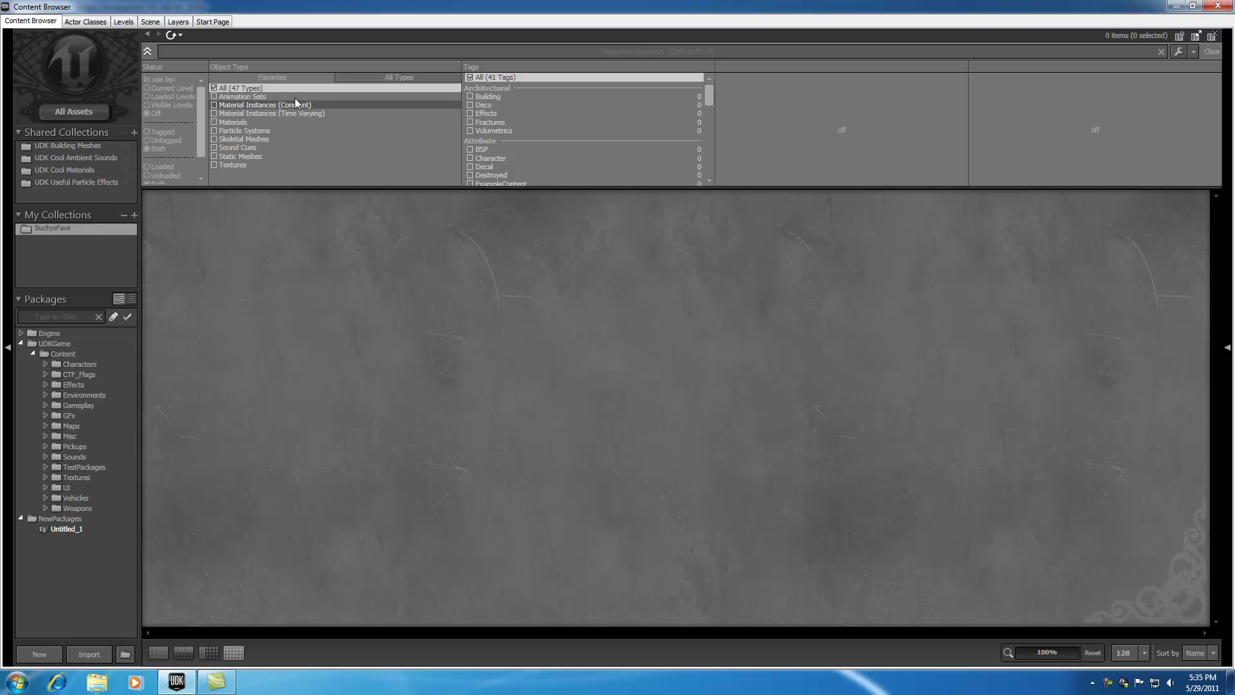
Filter the asset list to Materials tagged Building.
left_click(214, 122)
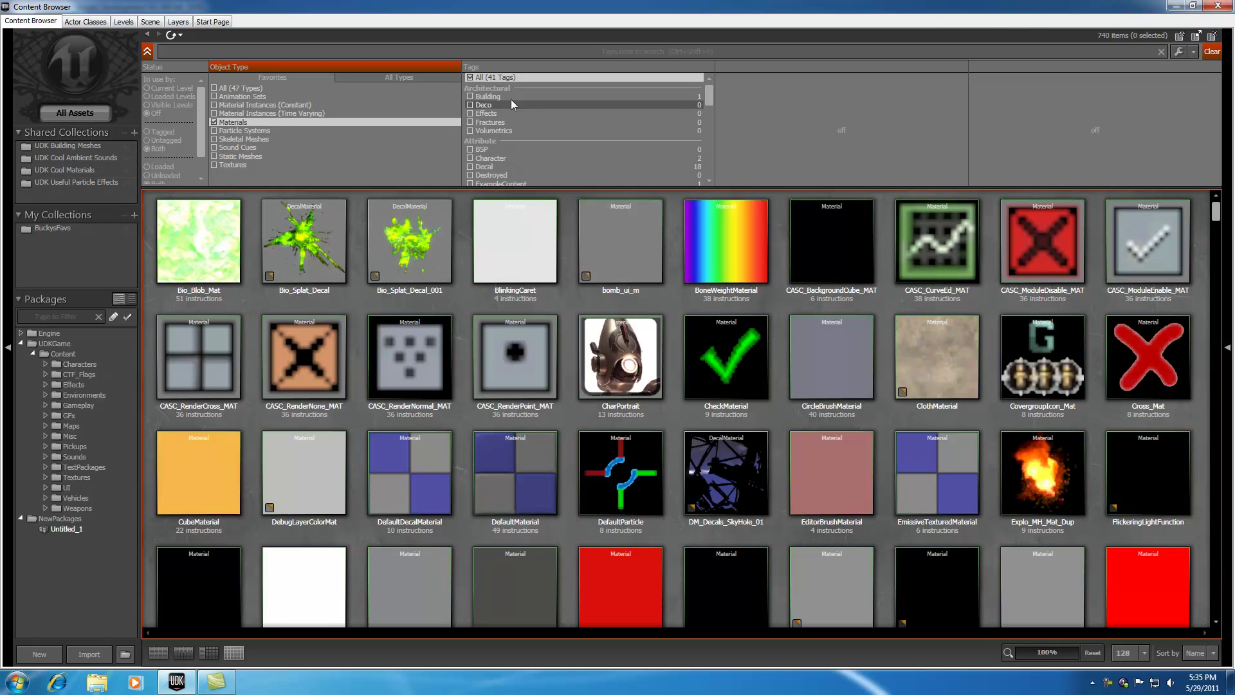
left_click_drag(707, 100, 717, 152)
left_click(470, 123)
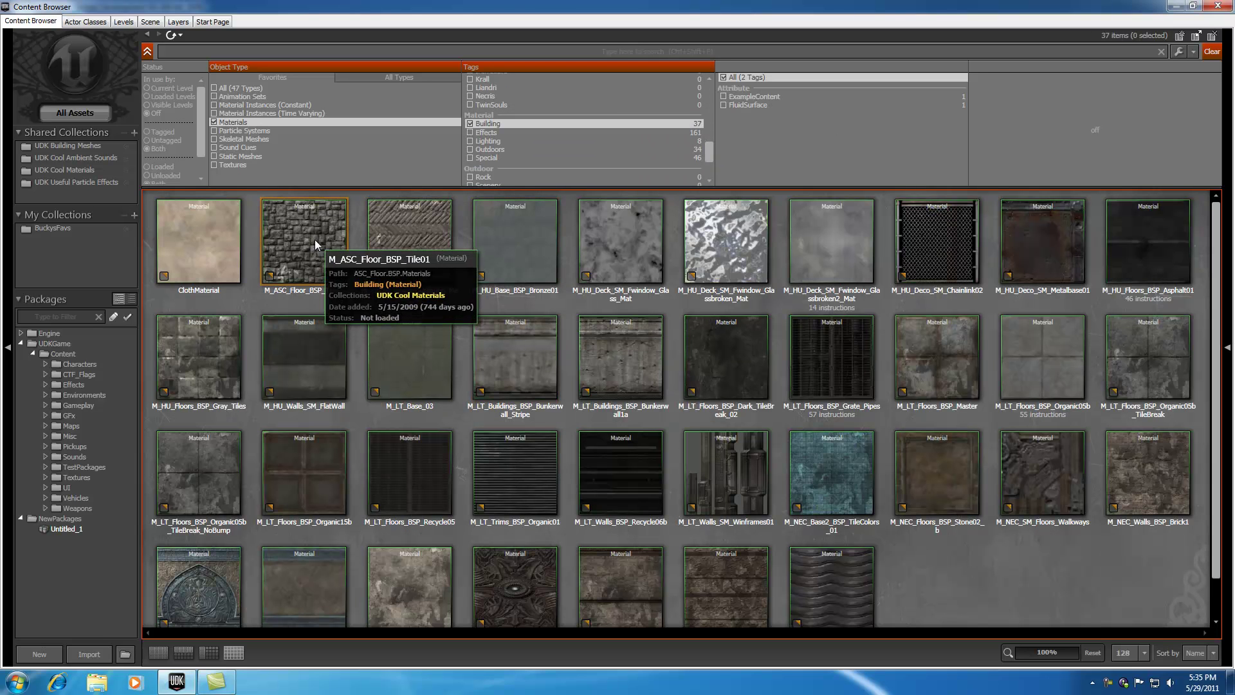
Add M_ASC_Floor_BSP_Tile01 to BuckysFavs, check it, then return to All Assets.
left_click(309, 238)
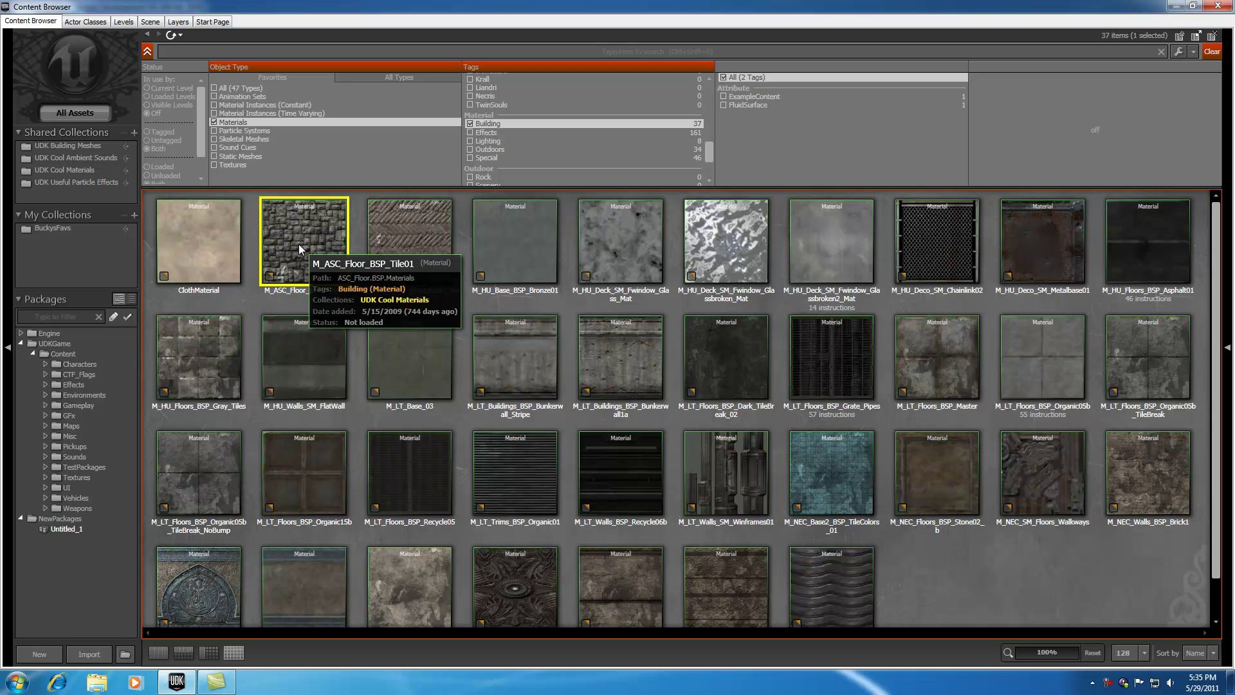
left_click(126, 229)
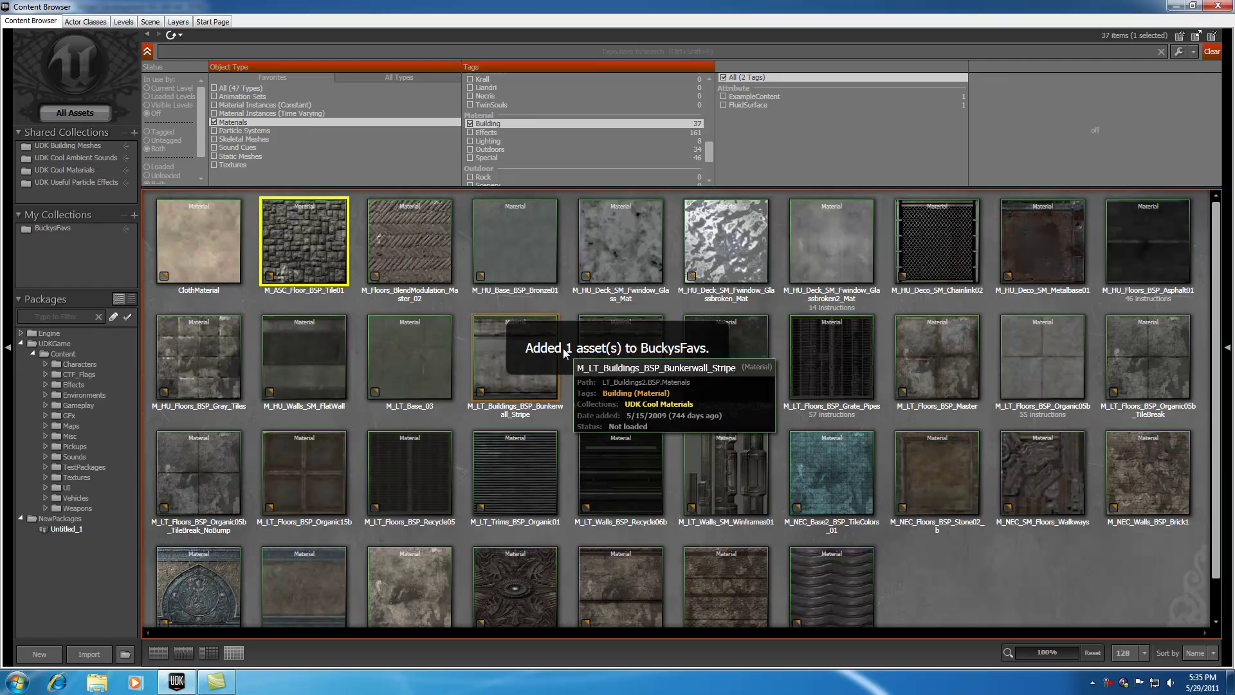
left_click(55, 229)
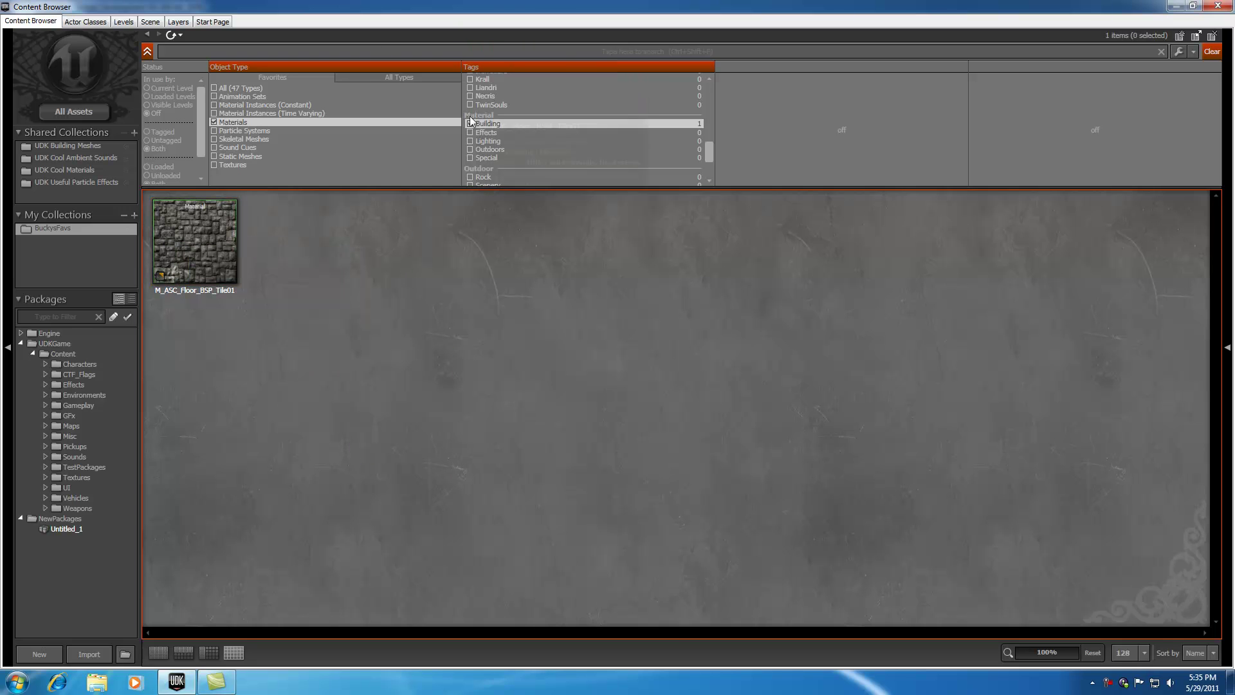
left_click(80, 112)
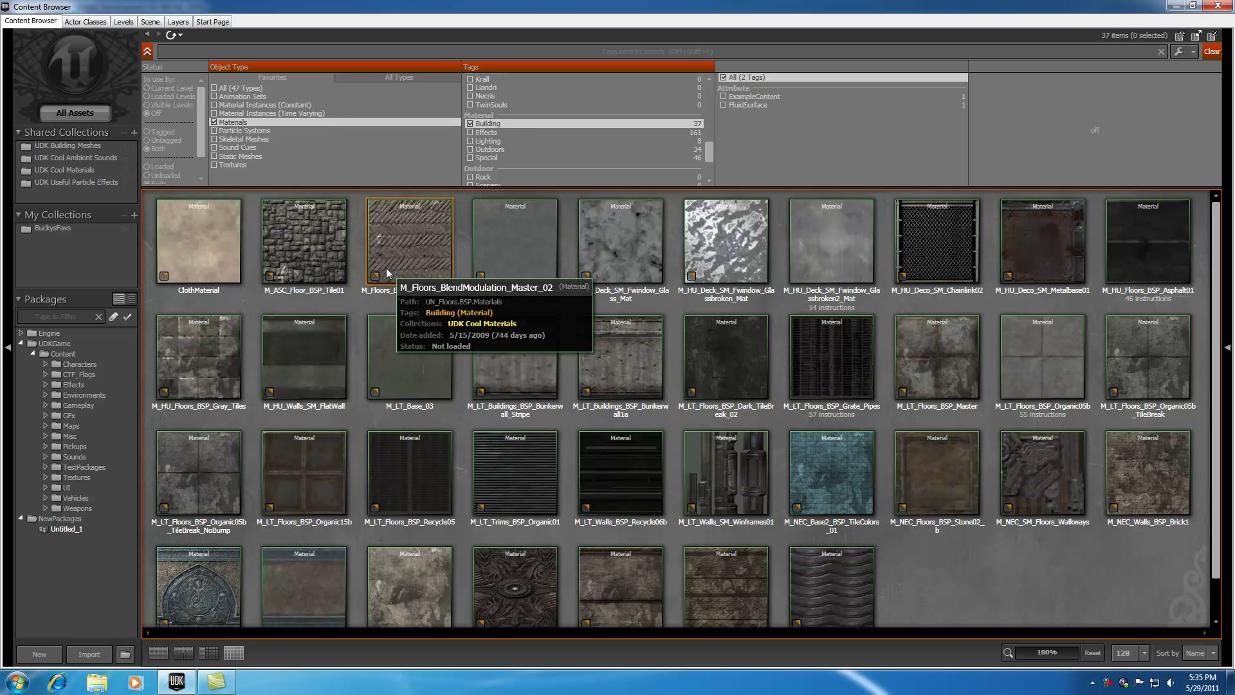
Add TileColors_01, Bunkerwall_Stripe, Fwindow_Glass_Mat and FlatWall materials to BuckysFavs, then view it.
left_click(832, 477)
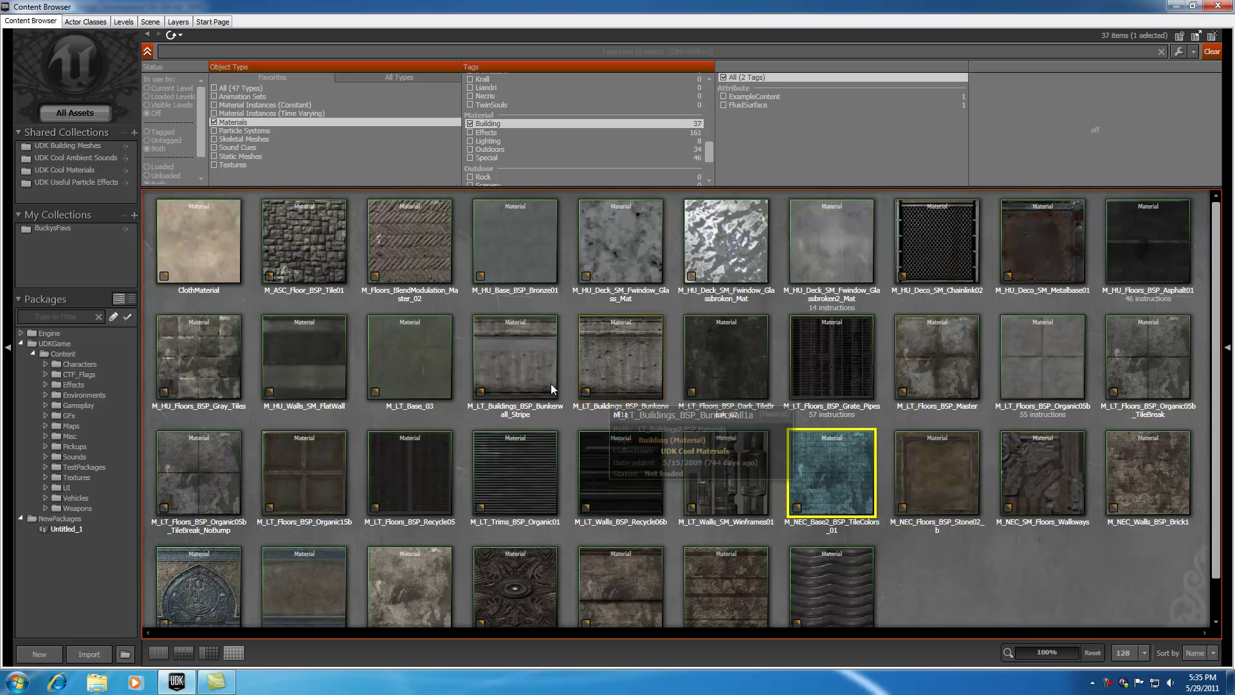
left_click(515, 360, "ctrl")
left_click(634, 265, "ctrl")
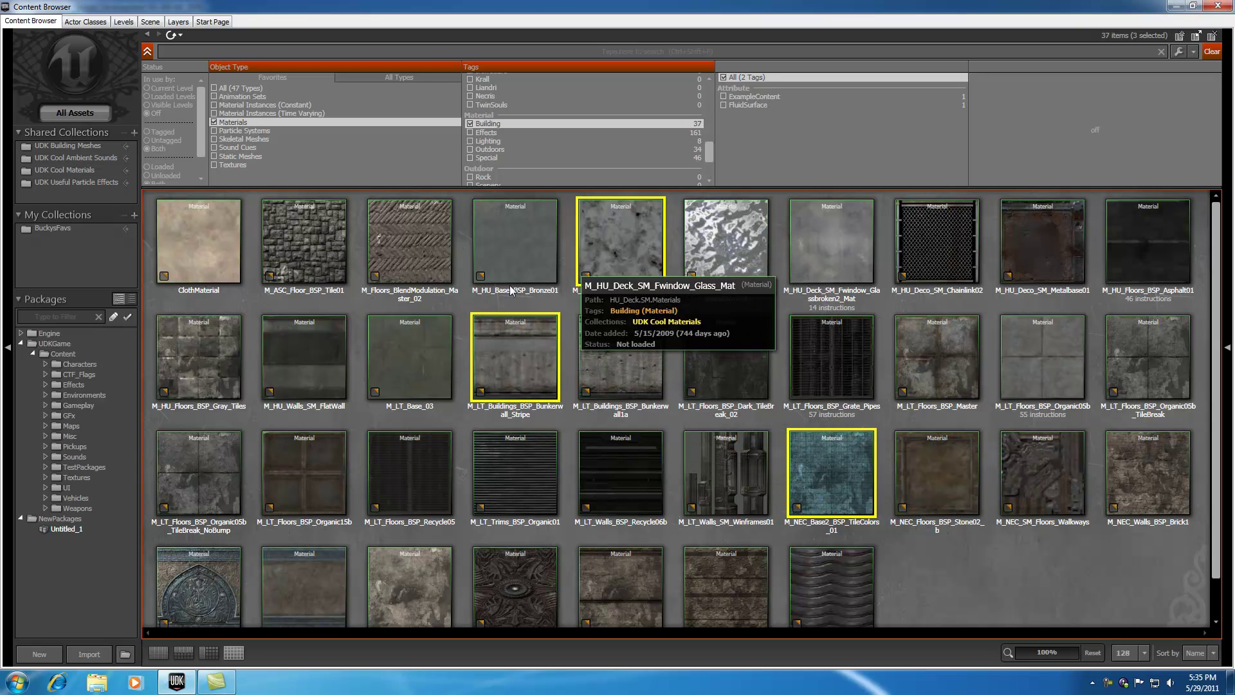
left_click(299, 362, "ctrl")
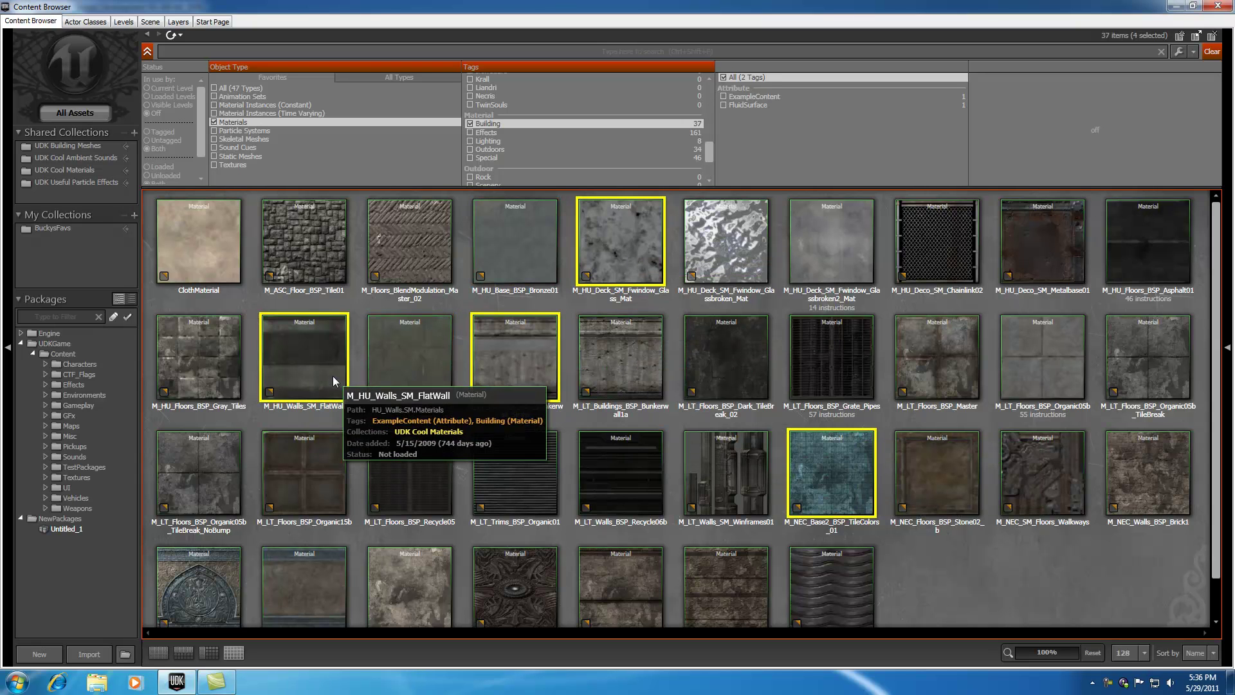
left_click(126, 228)
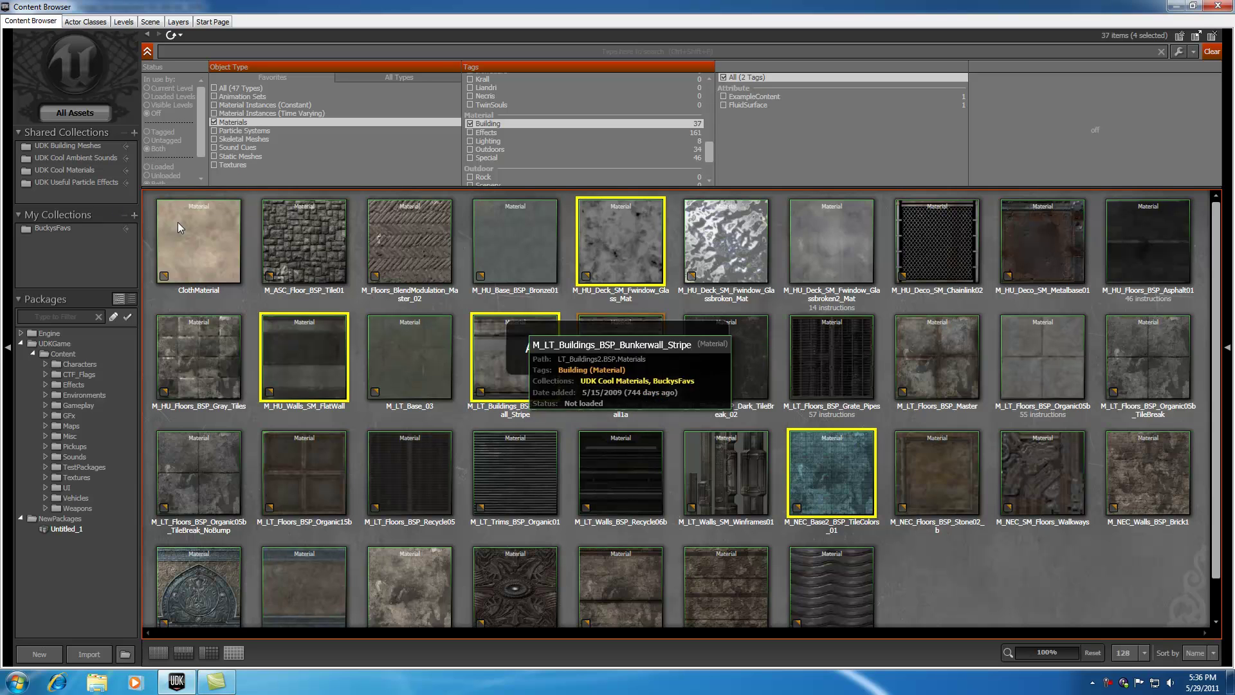
left_click(53, 228)
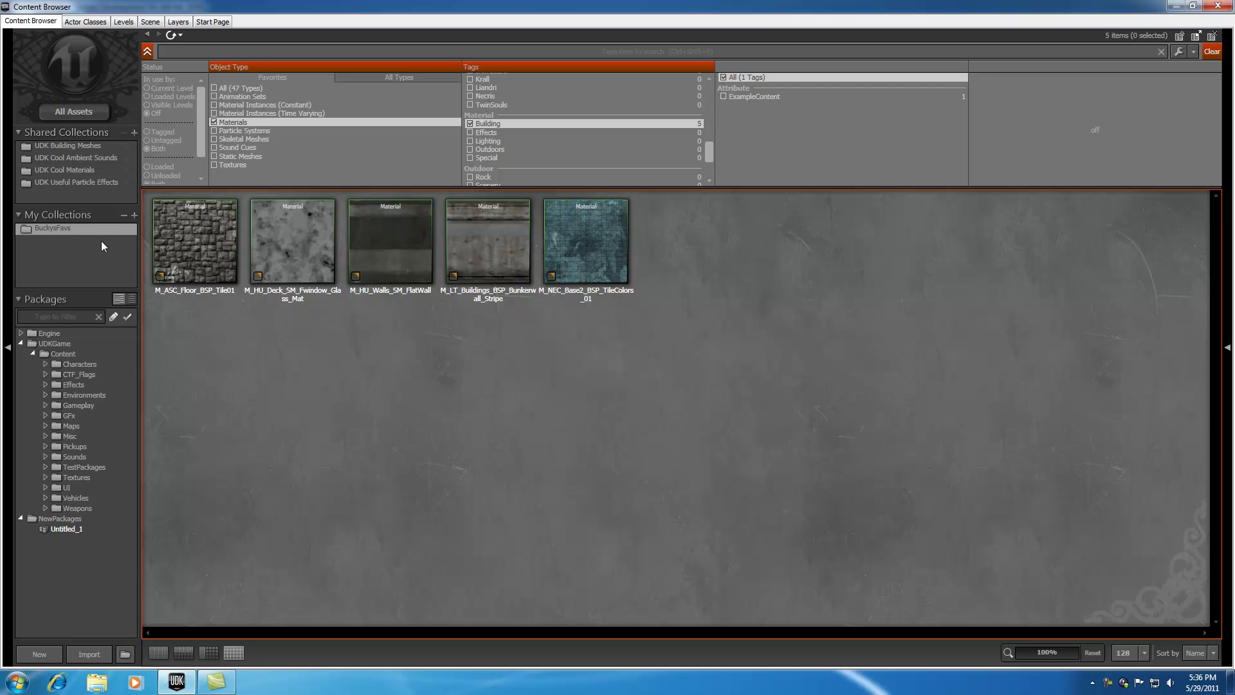
Remove M_NEC_Base2_BSP_TileColors_01 from the BuckysFavs collection.
mouse_move(217, 259)
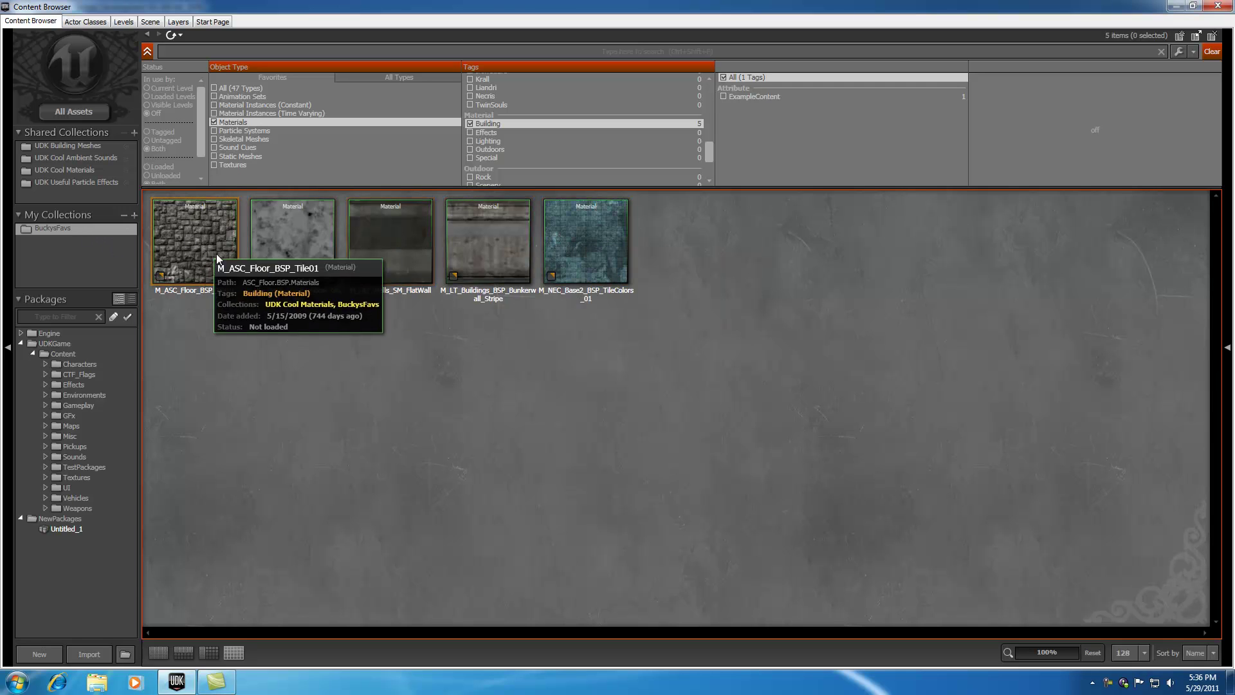
right_click(569, 251)
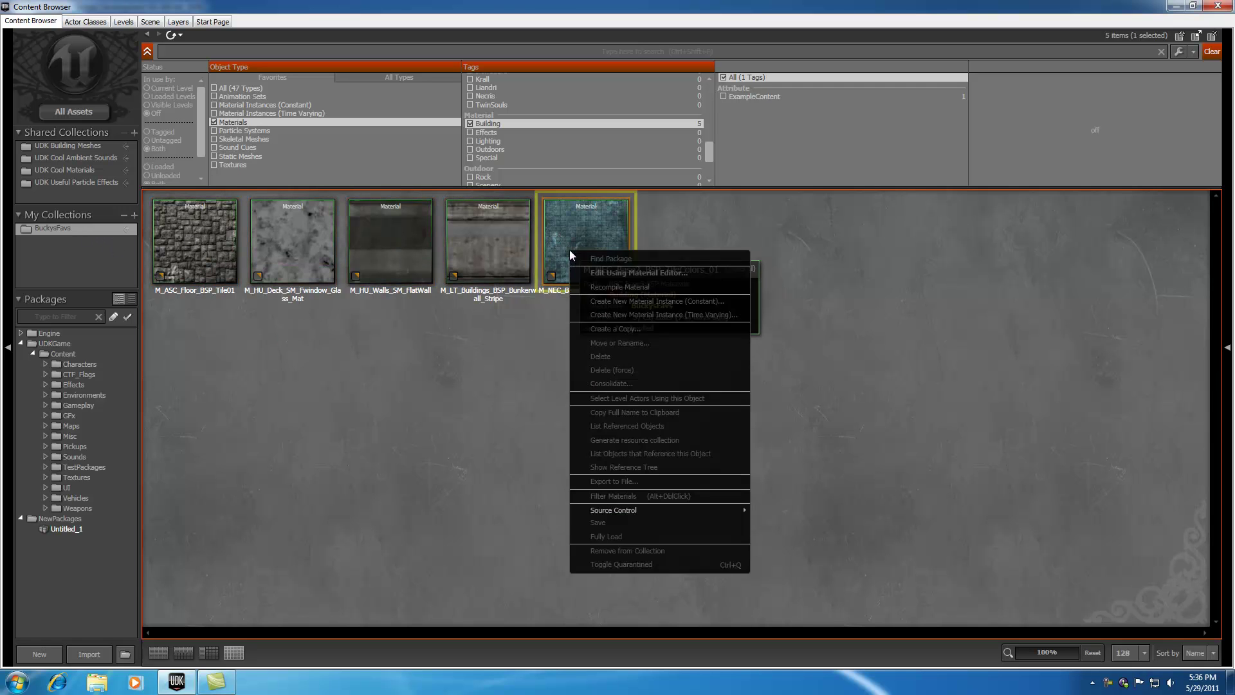
left_click(624, 552)
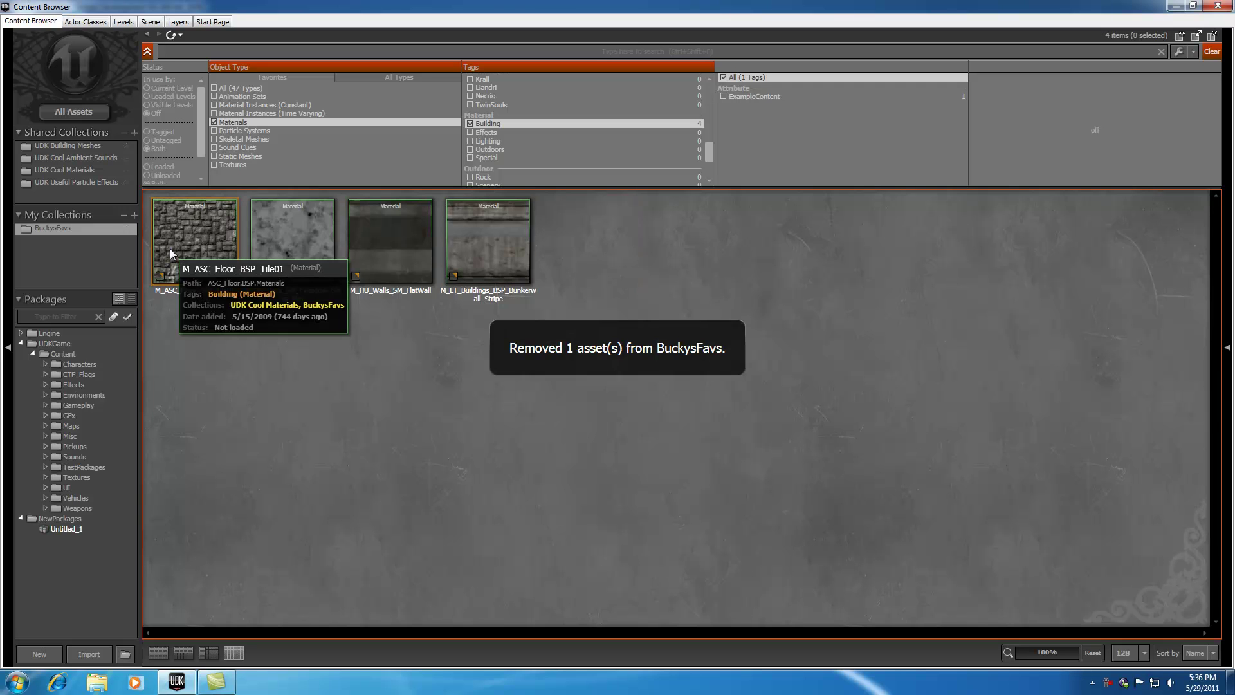
Remove the remaining four materials, including M_ASC_Floor_BSP_Tile01, from BuckysFavs.
left_click(462, 245)
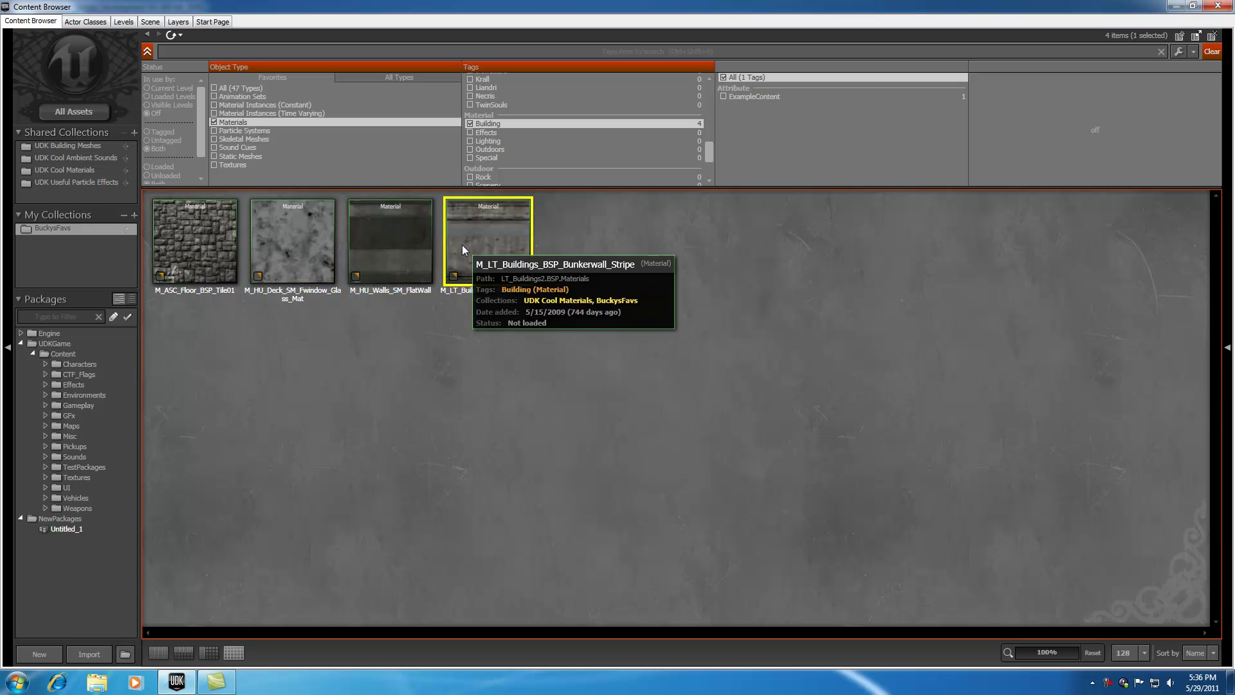
left_click(391, 249, "ctrl")
left_click(275, 240, "ctrl")
left_click(193, 241, "ctrl")
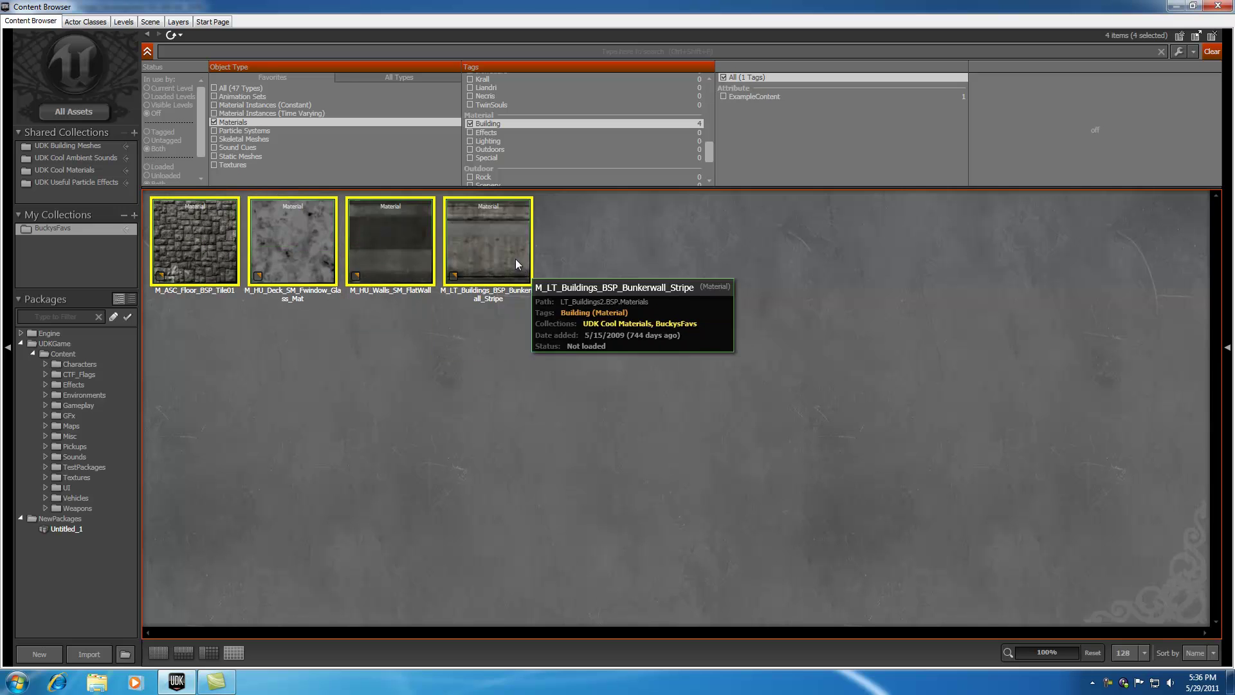
right_click(520, 246)
left_click(562, 492)
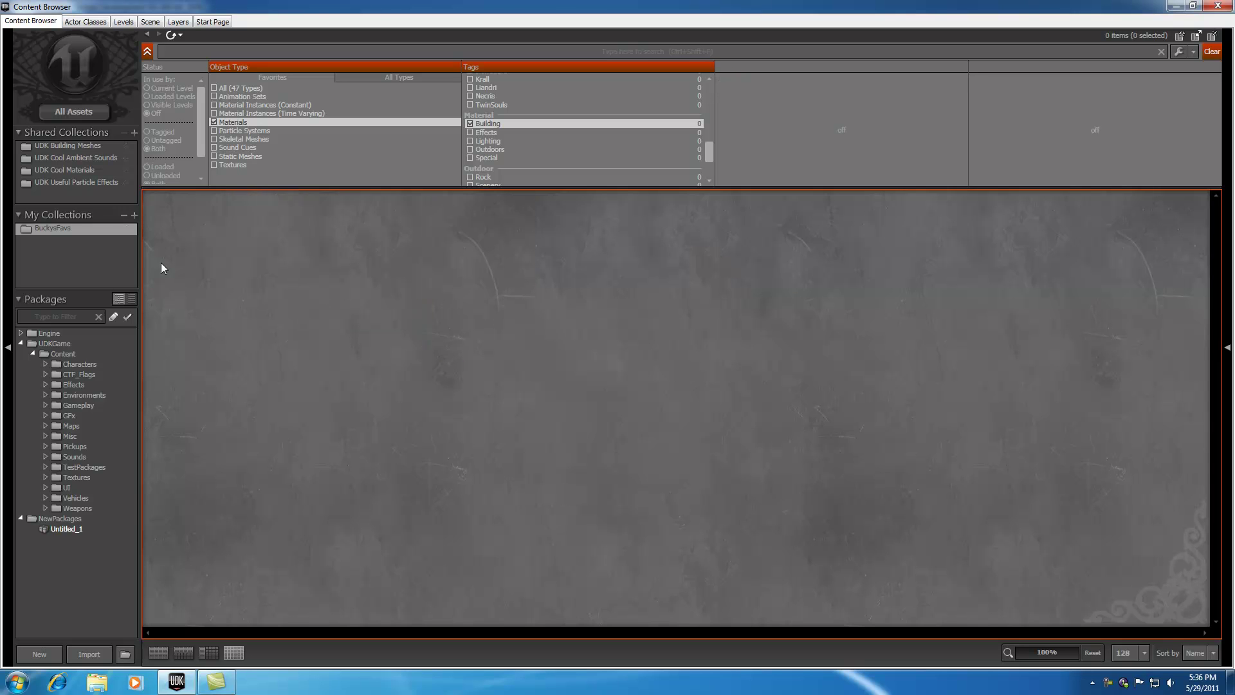
Destroy the BuckysFavs collection from My Collections.
left_click(123, 216)
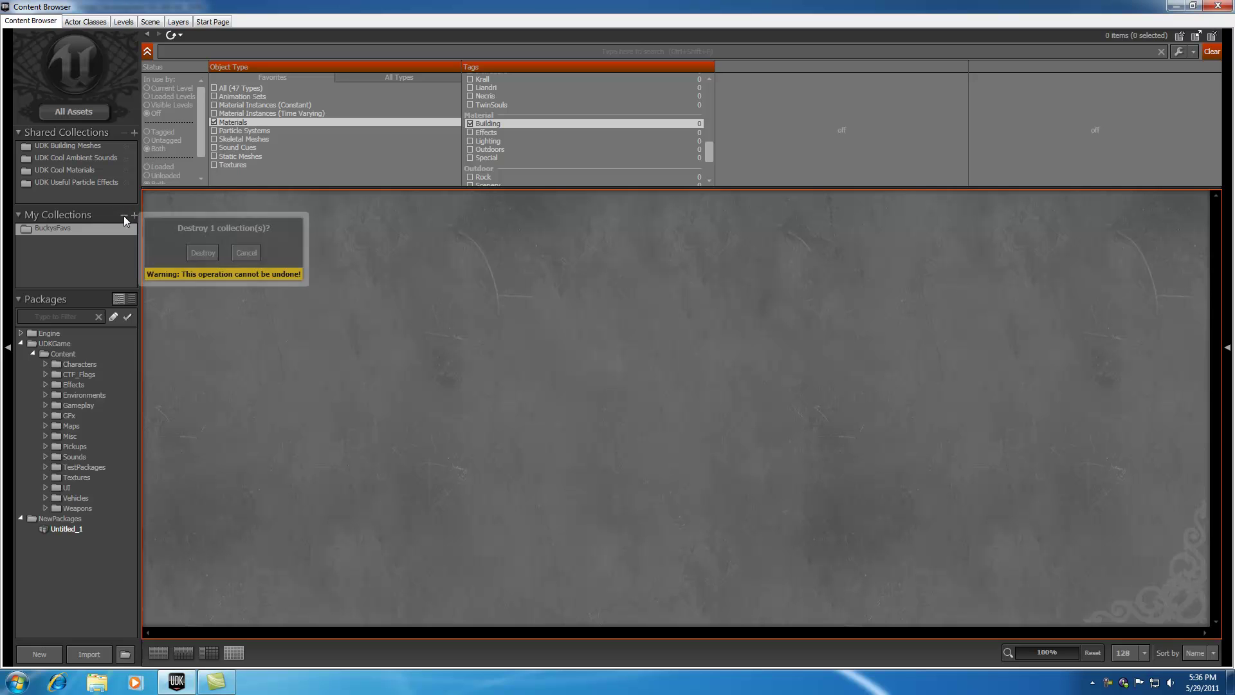
left_click(207, 253)
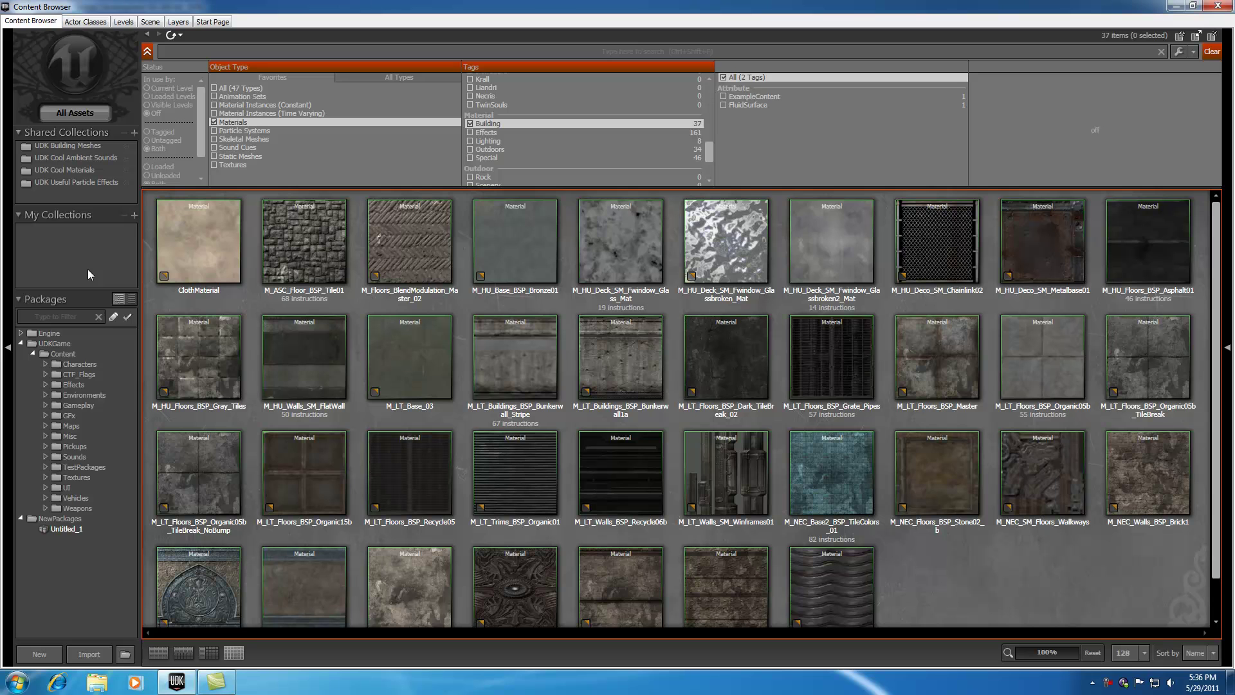
left_click(214, 551)
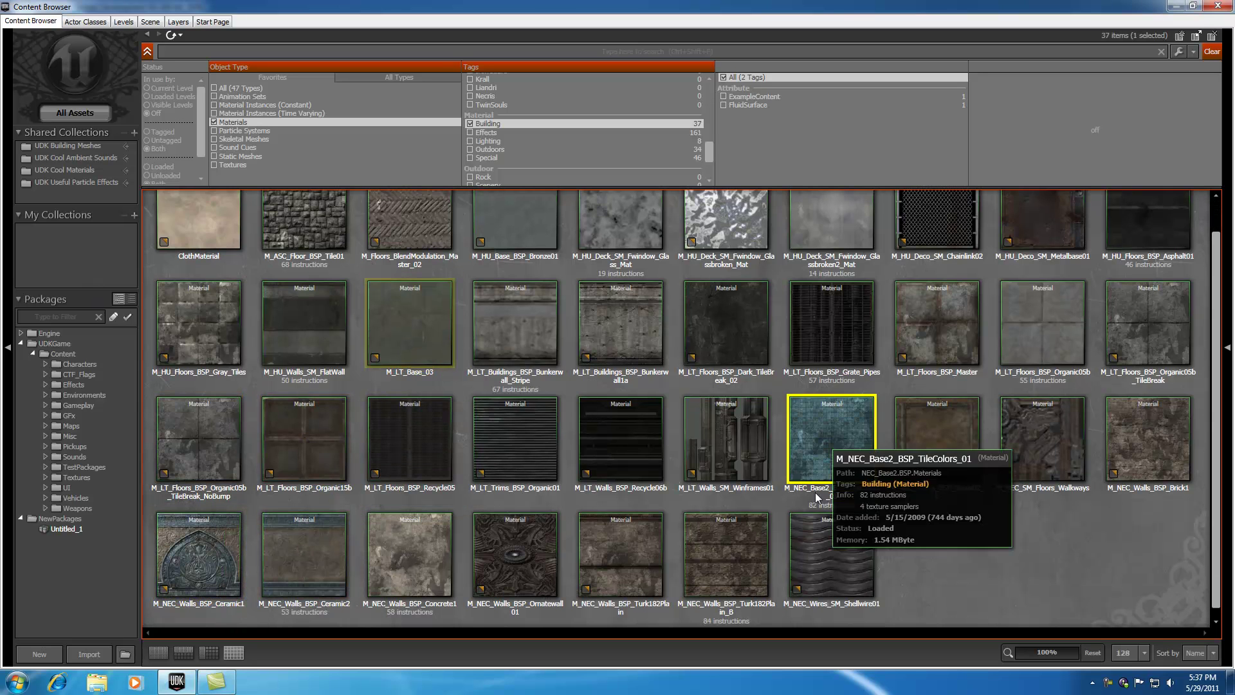
left_click(763, 534)
left_click(744, 461)
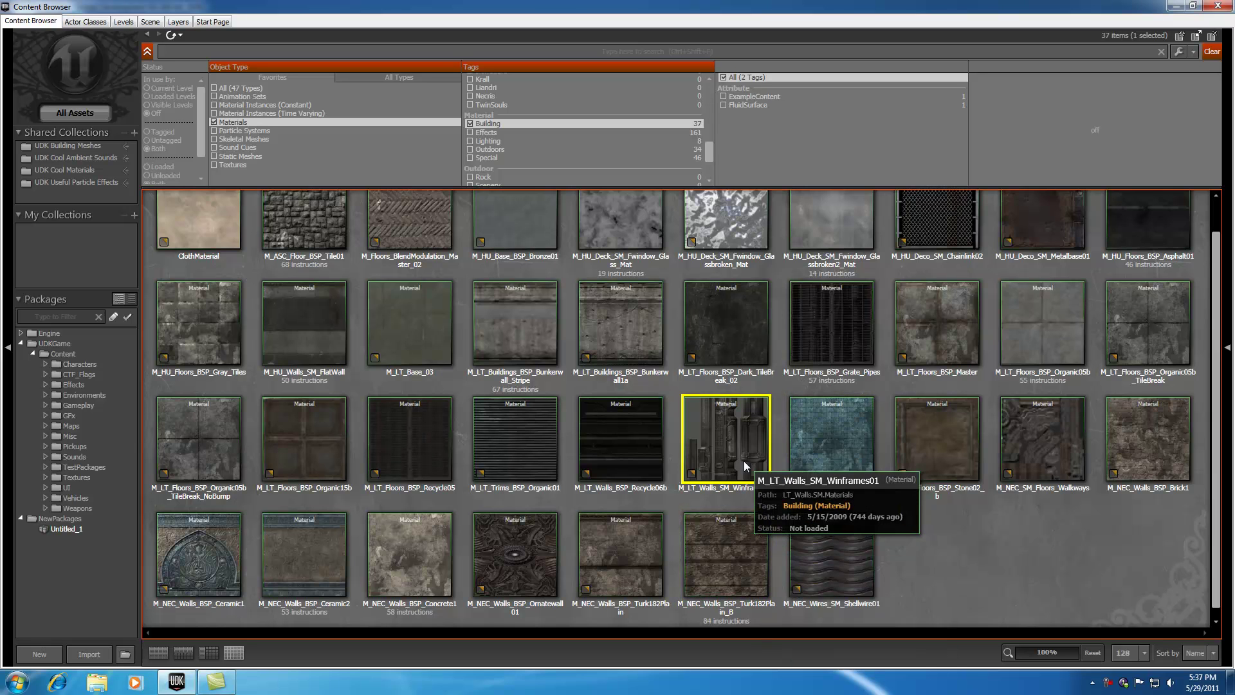